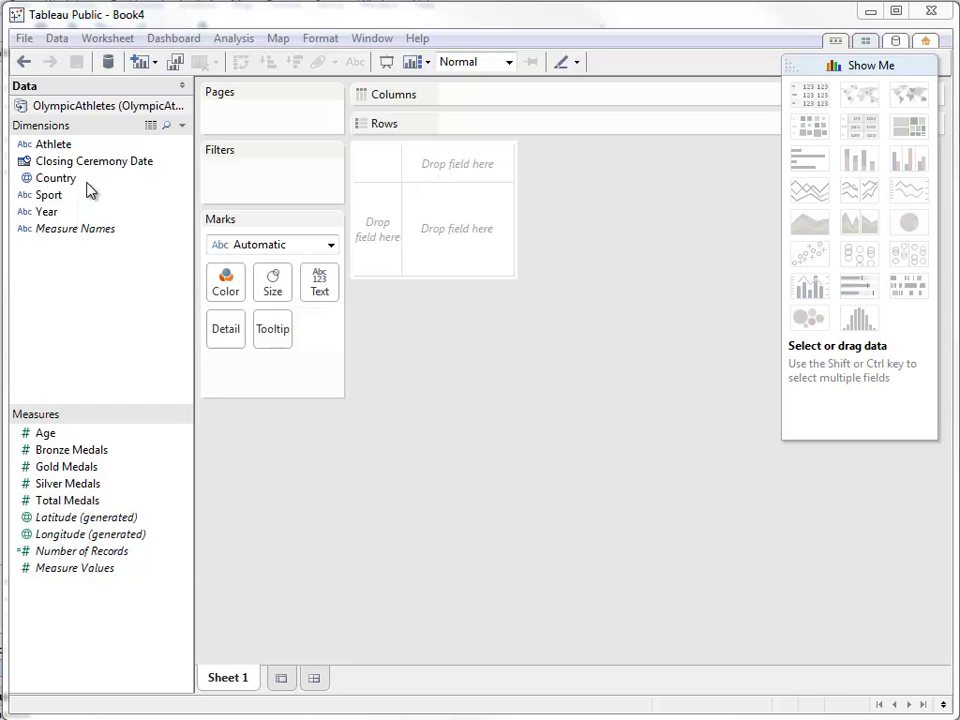
Look over the Country field's options and dismiss them without changes
{"action": "right_click", "coordinate": [69, 181]}
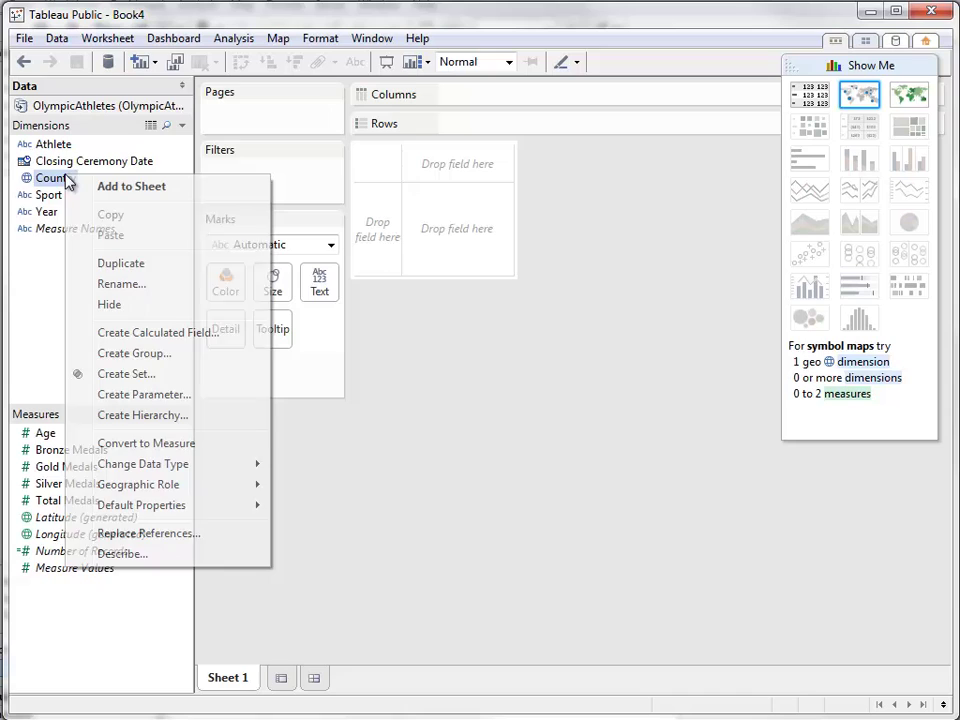
{"action": "mouse_move", "coordinate": [158, 490]}
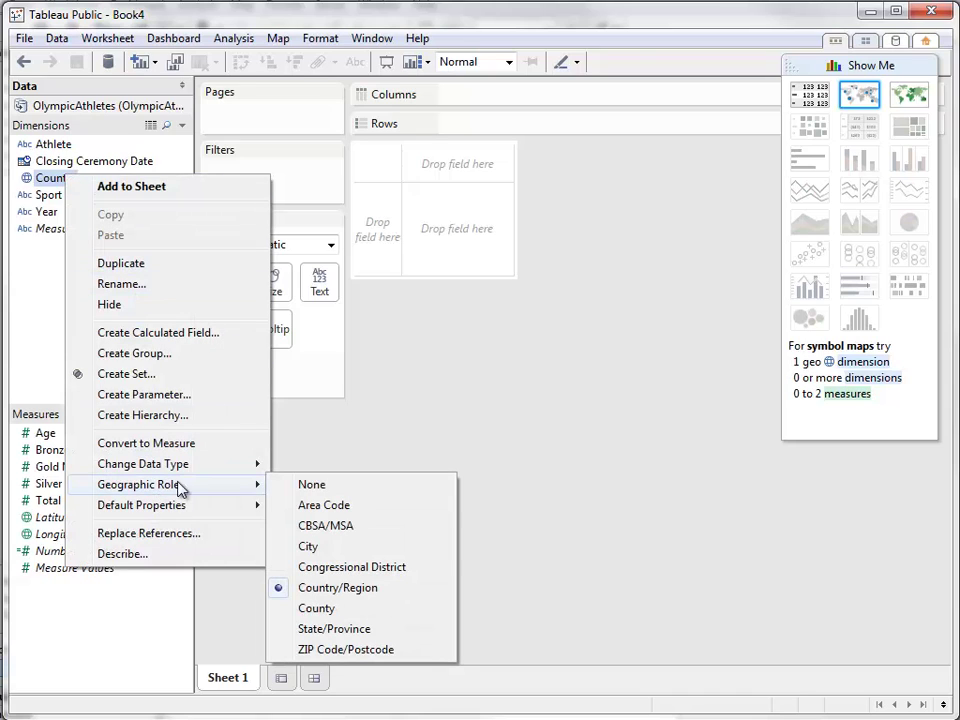
{"action": "left_click", "coordinate": [392, 414]}
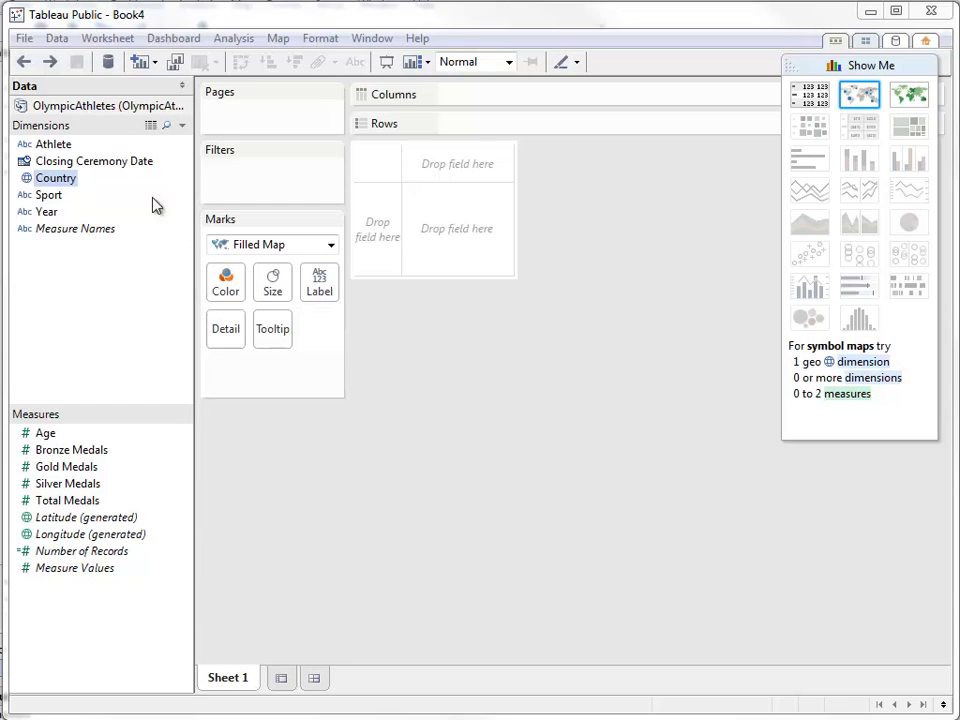
Build a filled map from Country and Total Medals, shaded 1 to 1,312, and collapse Show Me
{"action": "left_click", "coordinate": [55, 179]}
{"action": "left_click", "coordinate": [75, 500], "text": "ctrl"}
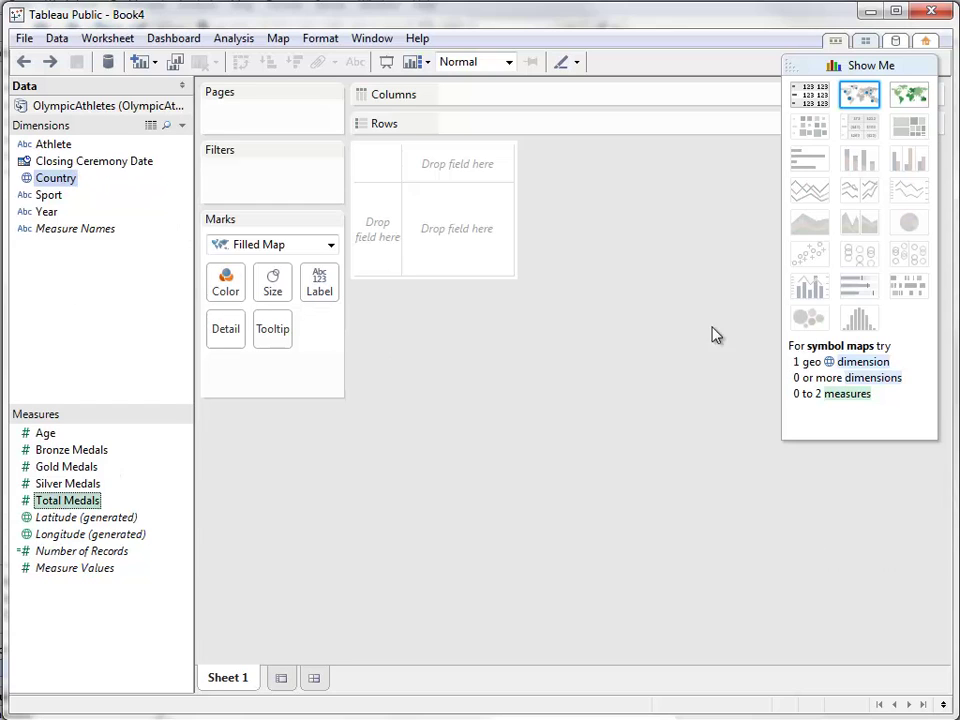
{"action": "left_click", "coordinate": [912, 95]}
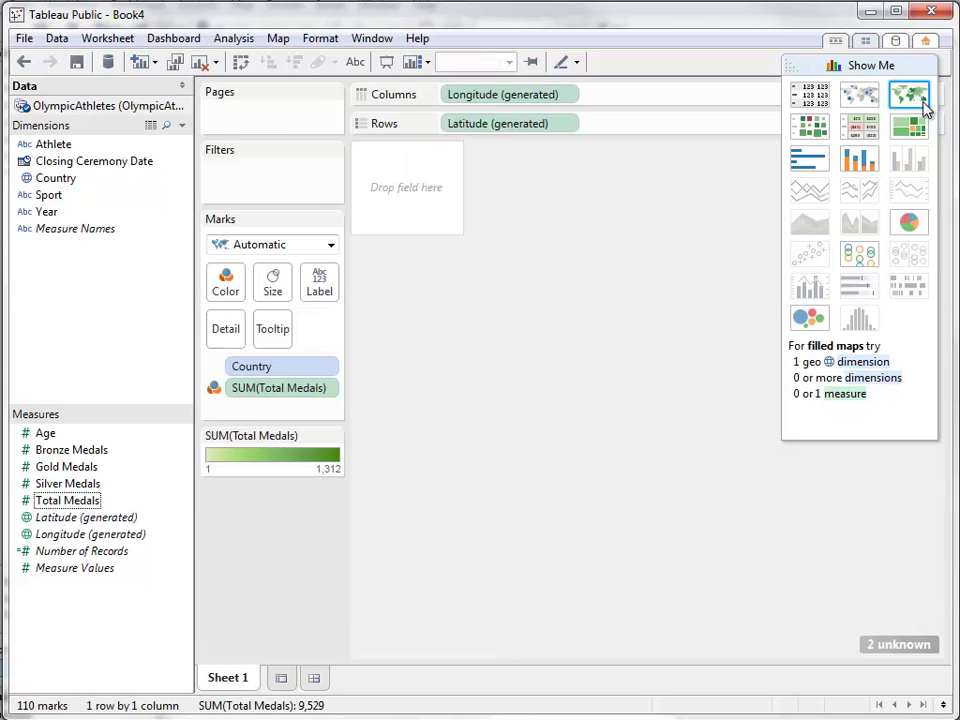
{"action": "left_click", "coordinate": [786, 67]}
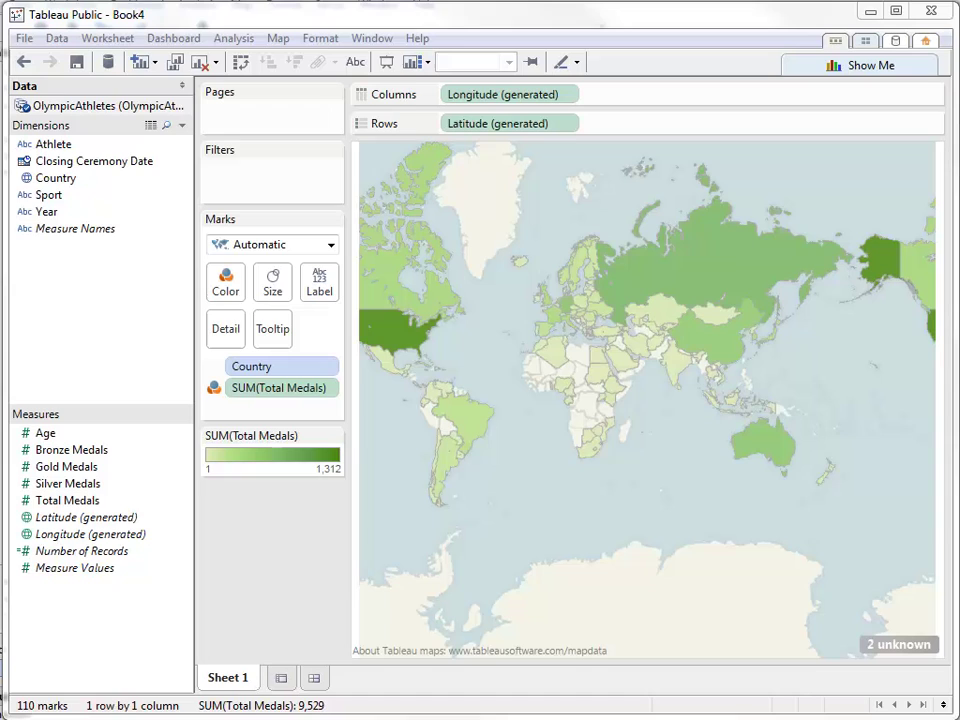
{"action": "mouse_move", "coordinate": [389, 342]}
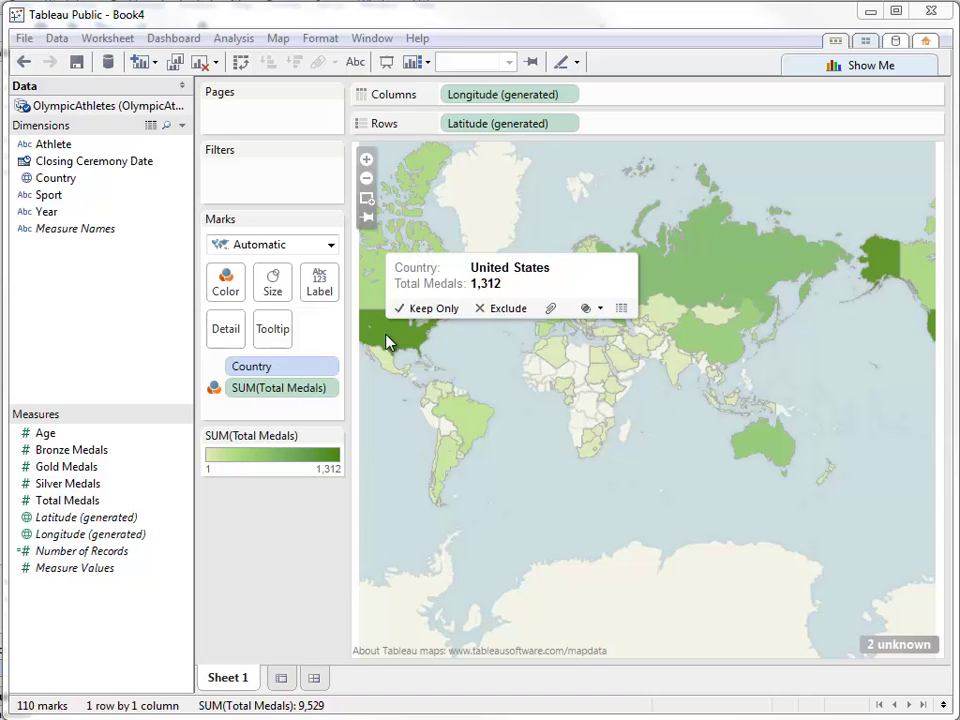
{"action": "mouse_move", "coordinate": [477, 436]}
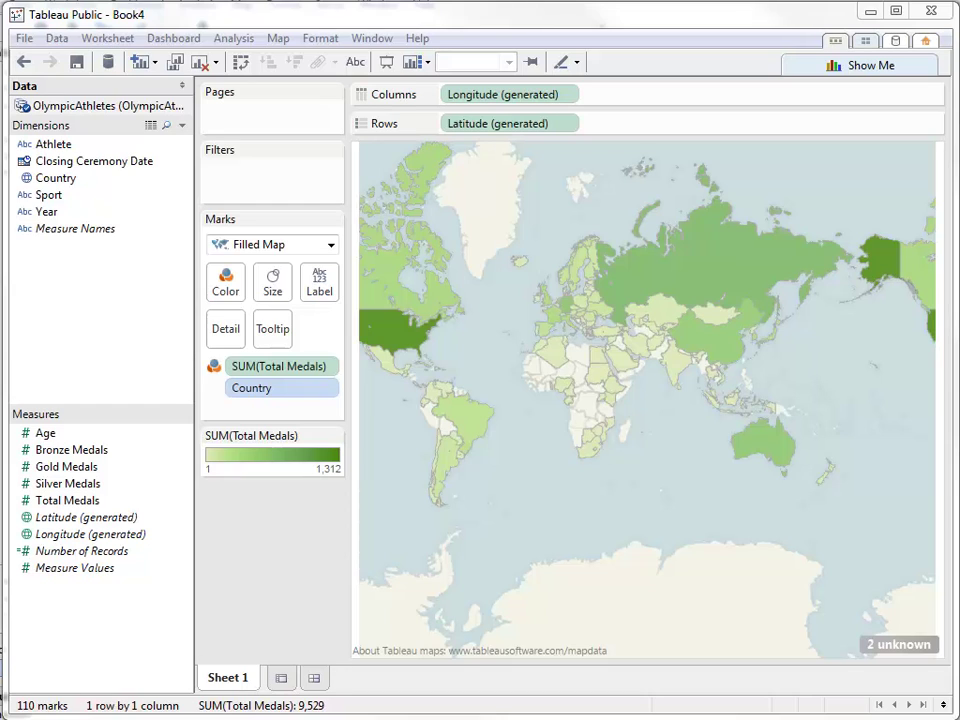
Switch the mark type to Circle and size each circle by SUM(Total Medals)
{"action": "left_click", "coordinate": [328, 245]}
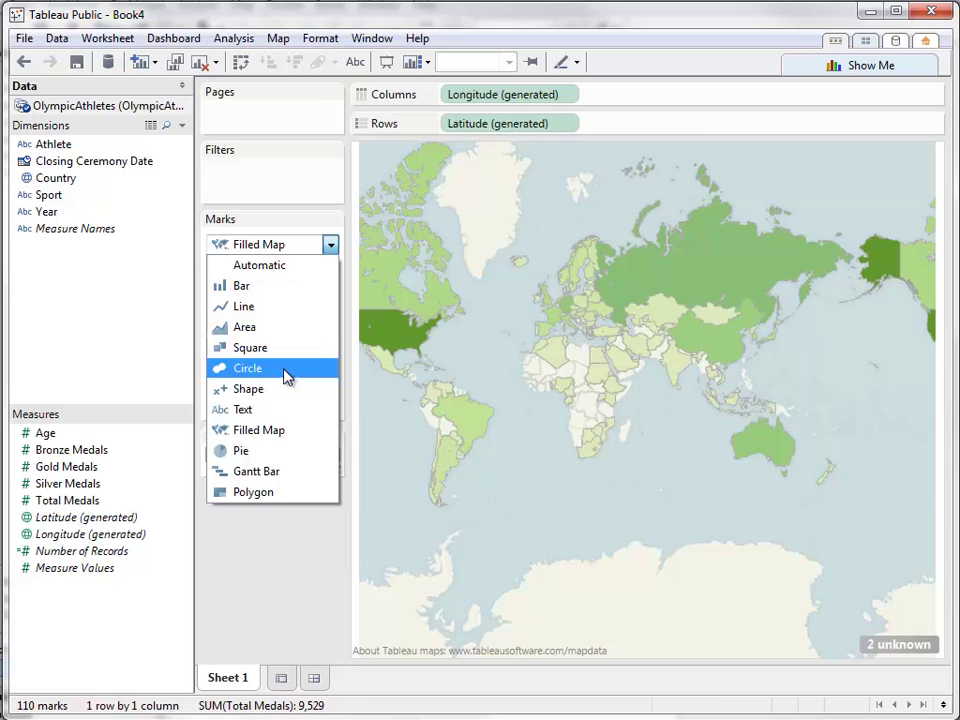
{"action": "left_click", "coordinate": [287, 370]}
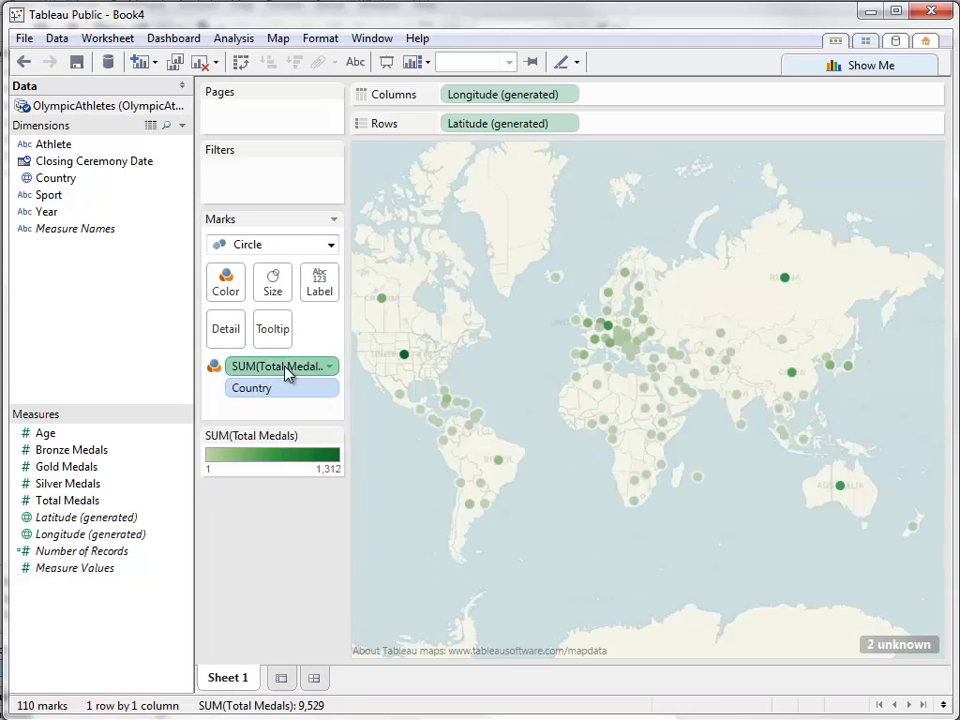
{"action": "left_click_drag", "start_coordinate": [287, 370], "coordinate": [276, 309]}
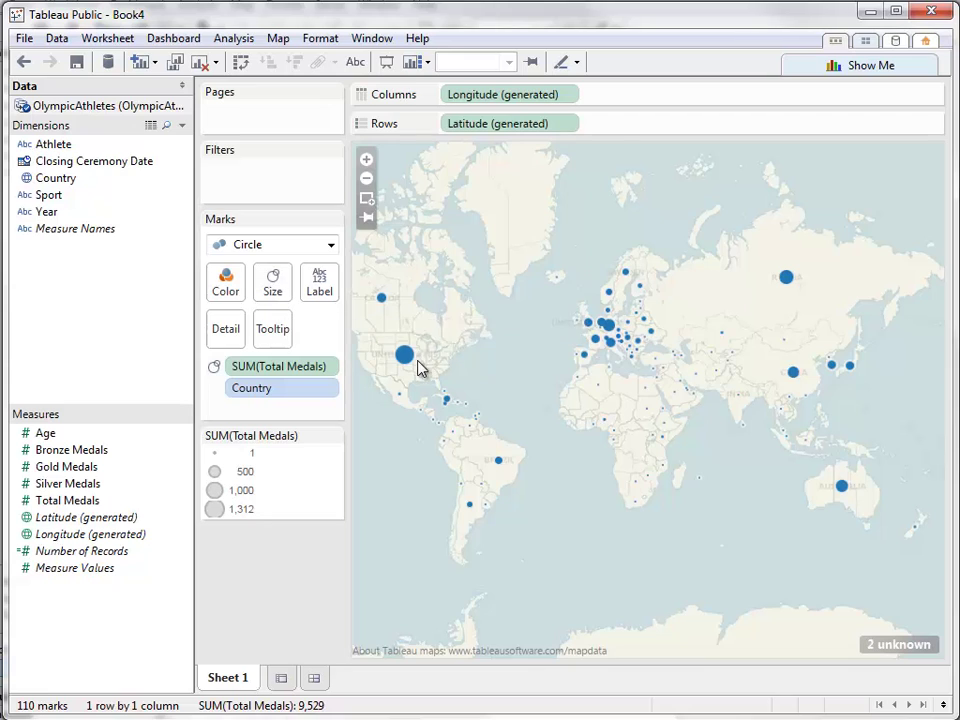
{"action": "mouse_move", "coordinate": [406, 362]}
{"action": "mouse_move", "coordinate": [383, 302]}
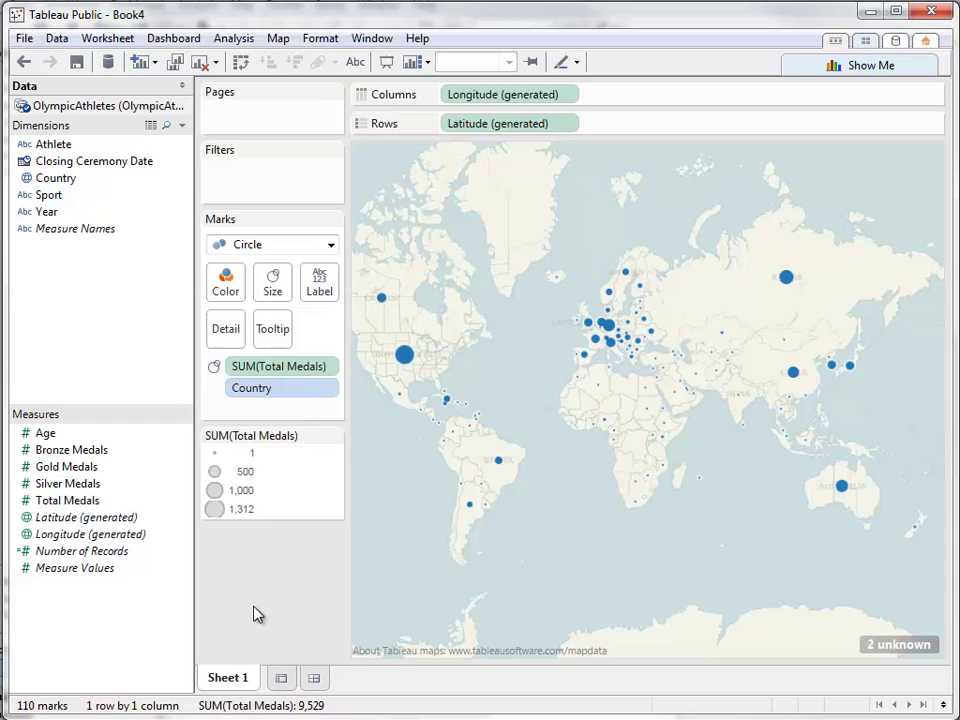
Colour the circles by SUM(Gold Medals), ranging from 0 to 552
{"action": "left_click_drag", "start_coordinate": [50, 467], "coordinate": [212, 306]}
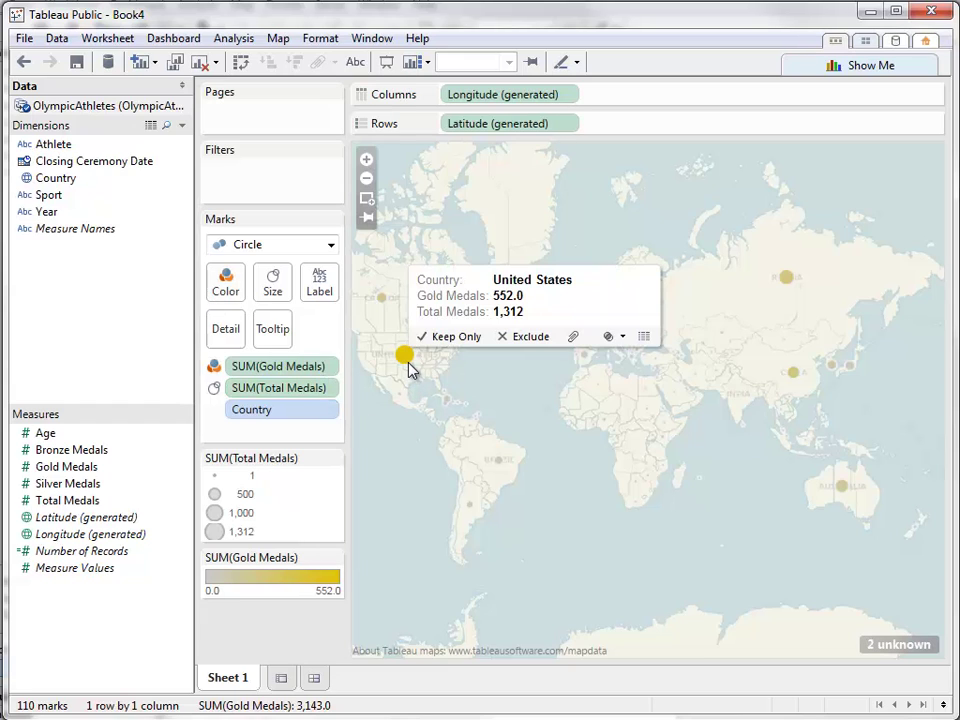
{"action": "mouse_move", "coordinate": [447, 407]}
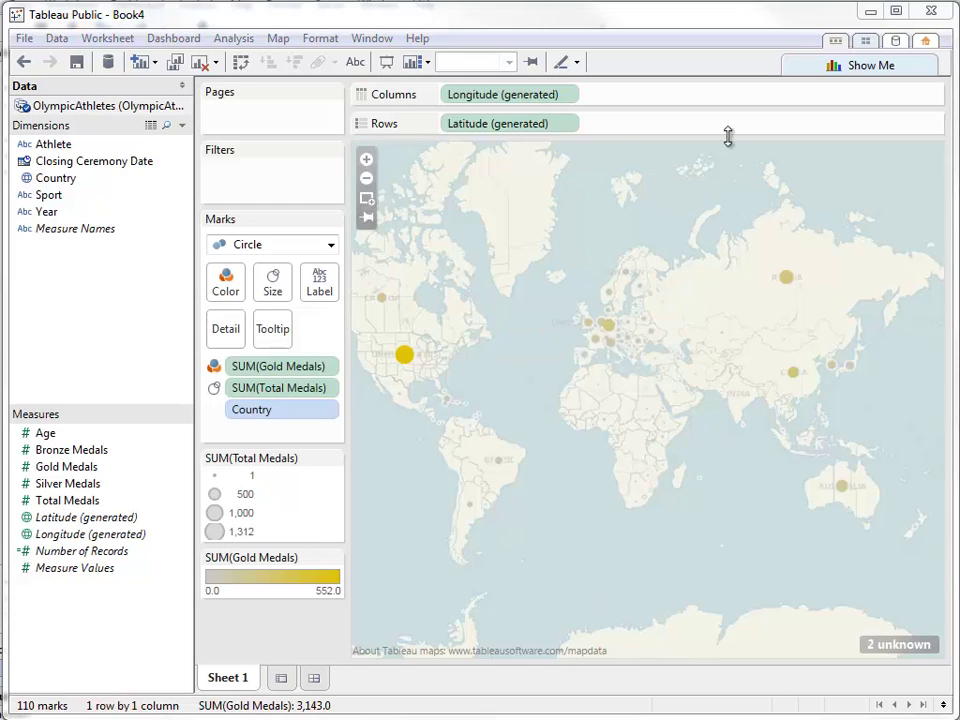
Check Background Images in the Map menu, close it, and reopen the Map menu
{"action": "left_click", "coordinate": [272, 40]}
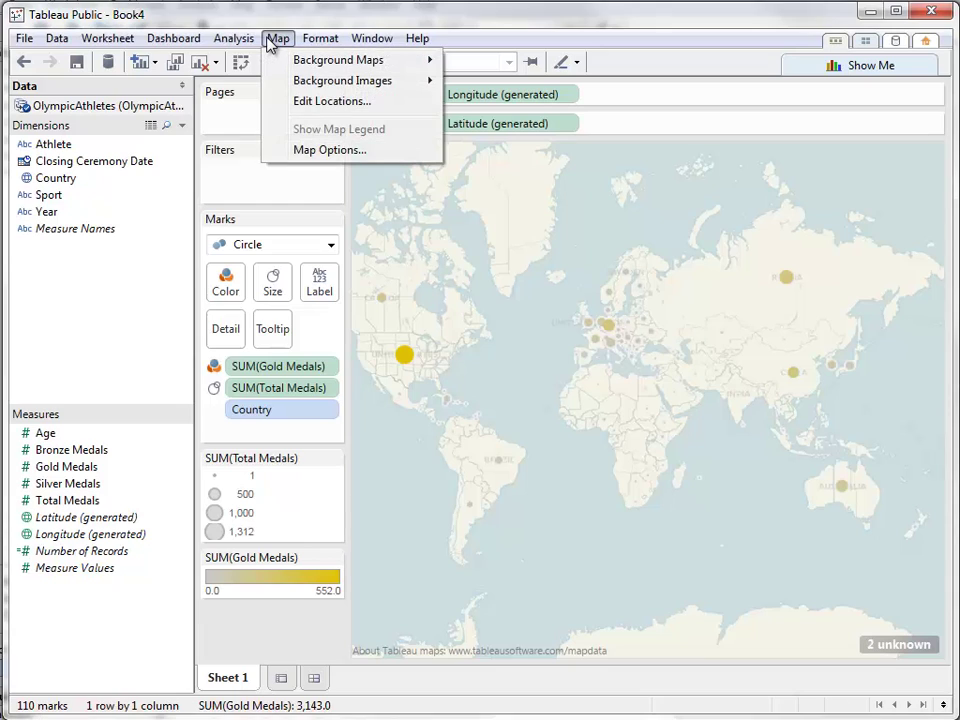
{"action": "mouse_move", "coordinate": [302, 81]}
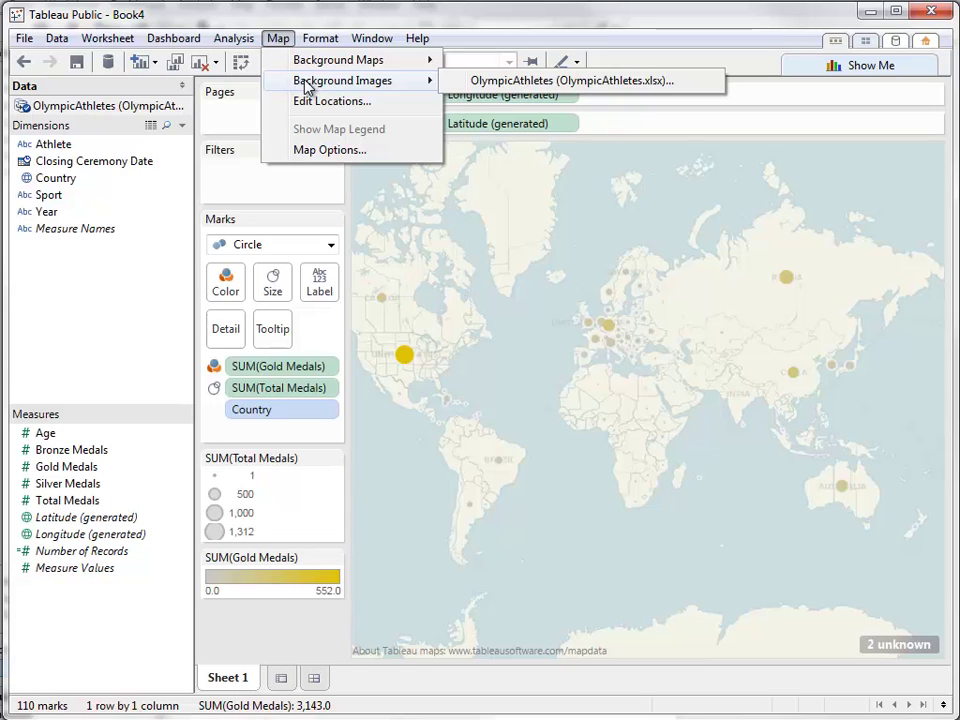
{"action": "left_click", "coordinate": [574, 30]}
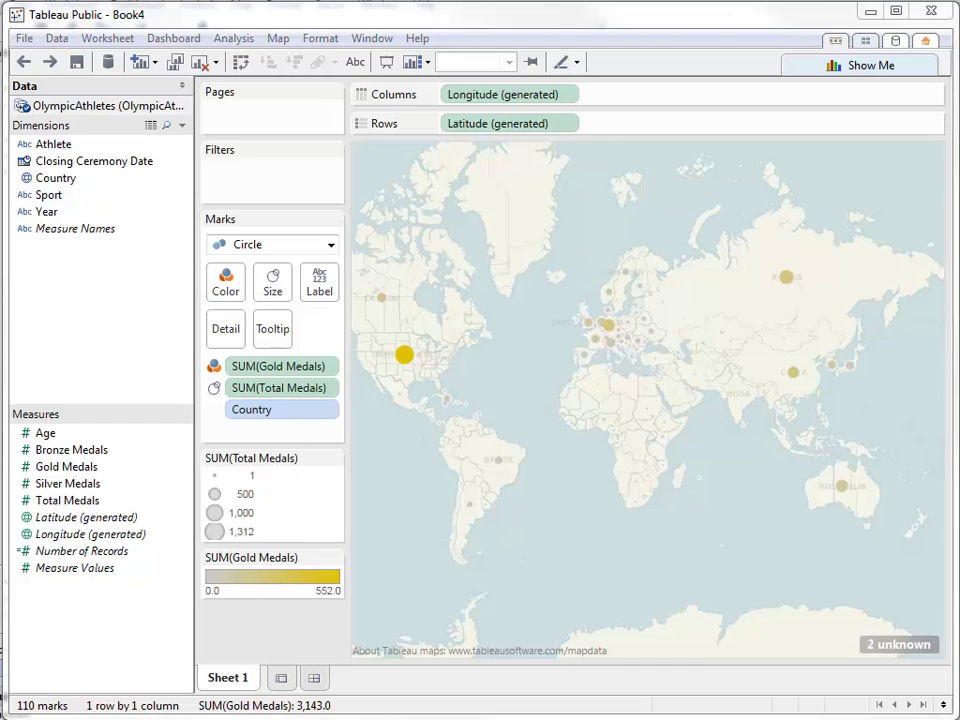
{"action": "left_click", "coordinate": [276, 42]}
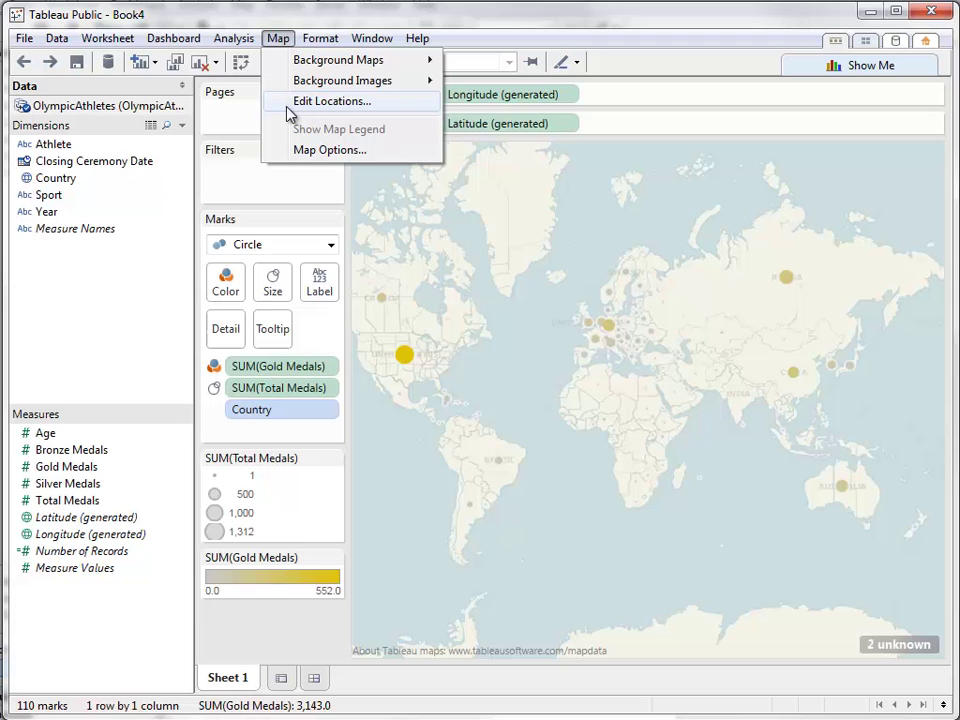
In Edit Locations, match Chinese Taipei to Taiwan
{"action": "left_click", "coordinate": [320, 101]}
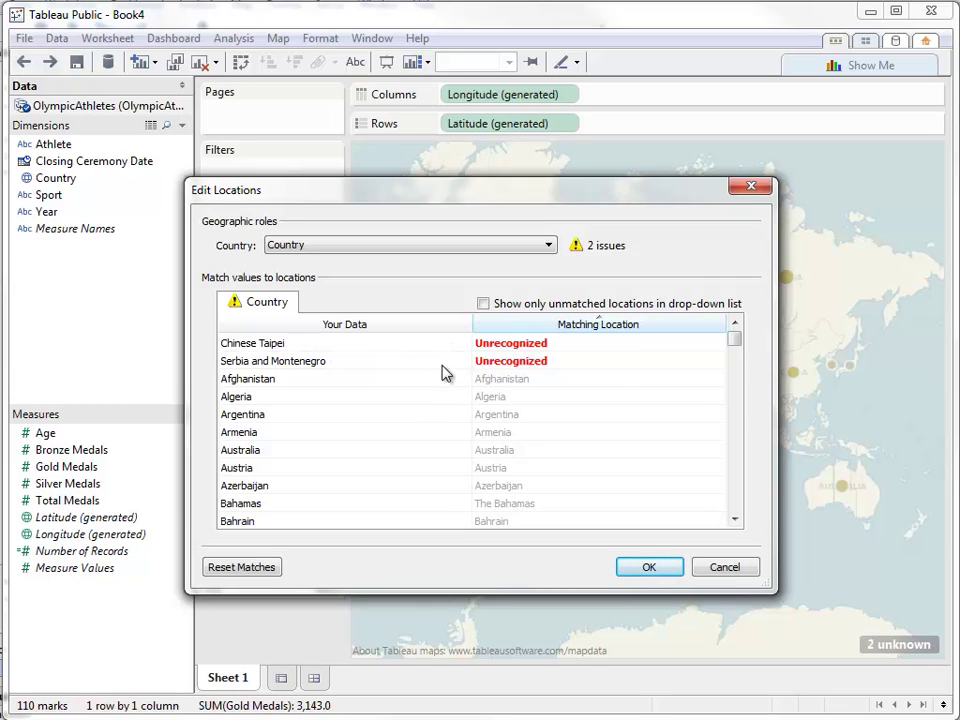
{"action": "left_click", "coordinate": [712, 346]}
{"action": "left_click", "coordinate": [717, 344]}
{"action": "scroll", "coordinate": [733, 522], "scroll_direction": "down", "scroll_amount": 10}
{"action": "left_click_drag", "start_coordinate": [718, 445], "coordinate": [720, 681]}
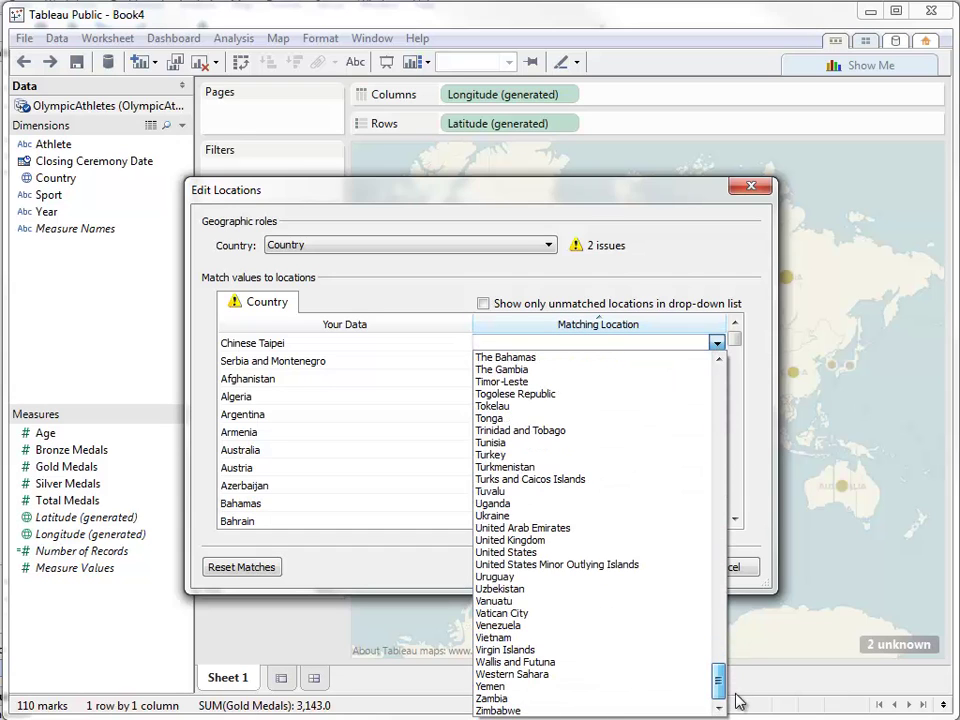
{"action": "scroll", "coordinate": [609, 450], "scroll_direction": "up", "scroll_amount": 2}
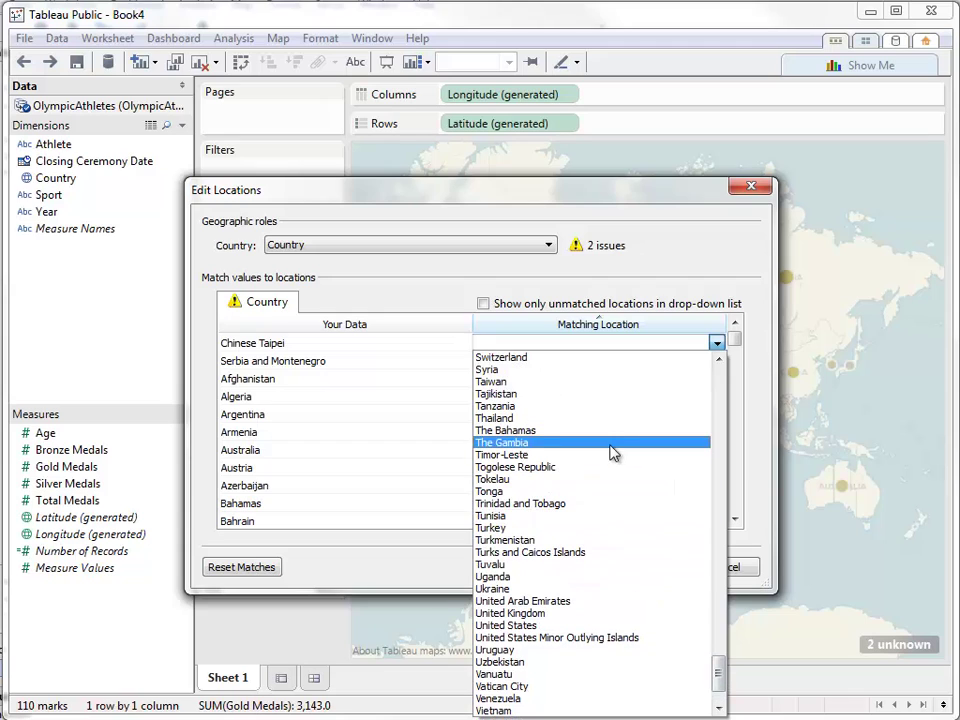
{"action": "left_click", "coordinate": [592, 383]}
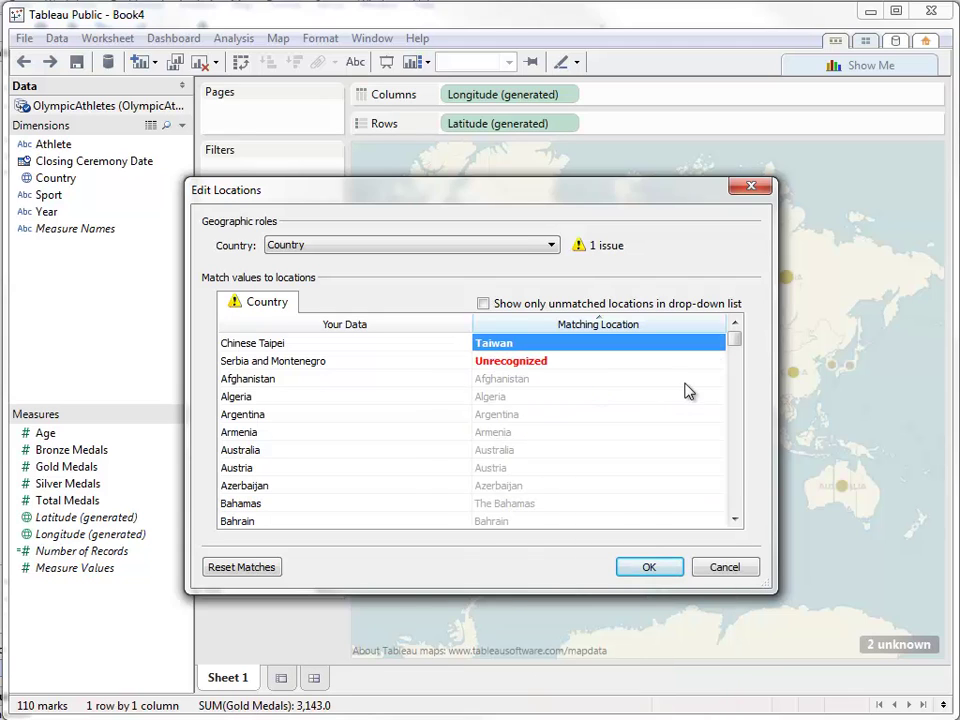
Match Serbia and Montenegro to Serbia and confirm the location matches
{"action": "left_click", "coordinate": [711, 362]}
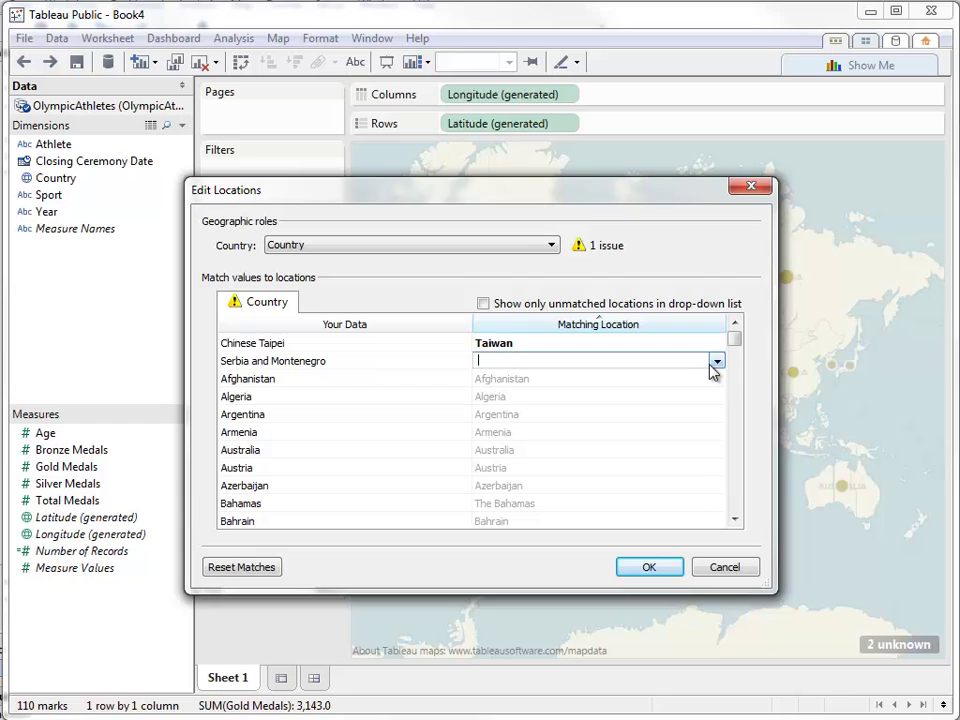
{"action": "left_click", "coordinate": [717, 362]}
{"action": "left_click_drag", "start_coordinate": [718, 385], "coordinate": [722, 630]}
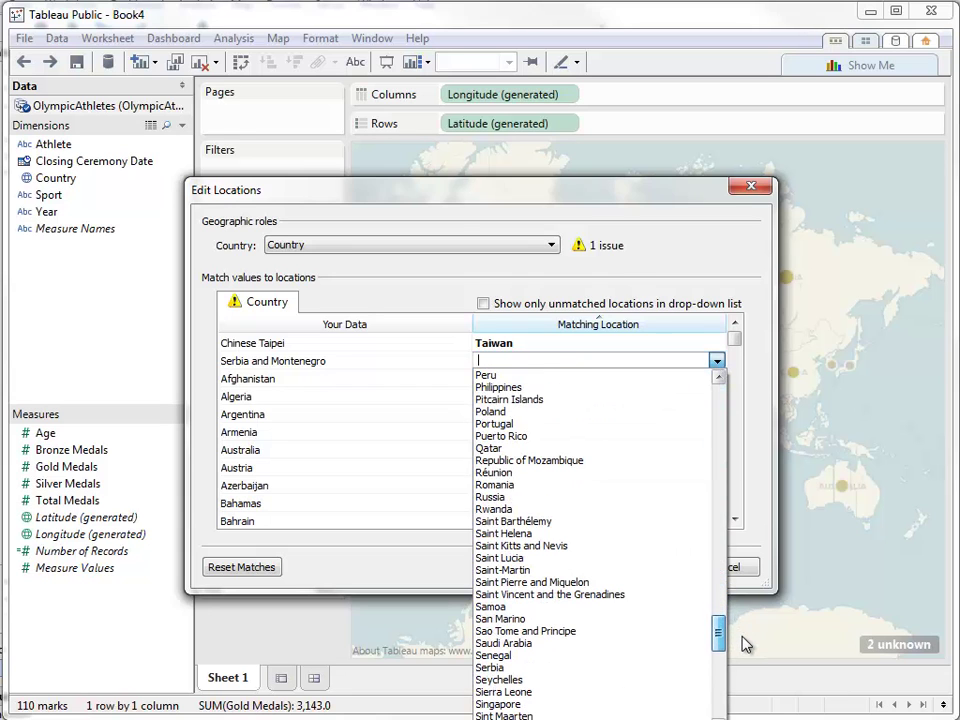
{"action": "left_click", "coordinate": [655, 668]}
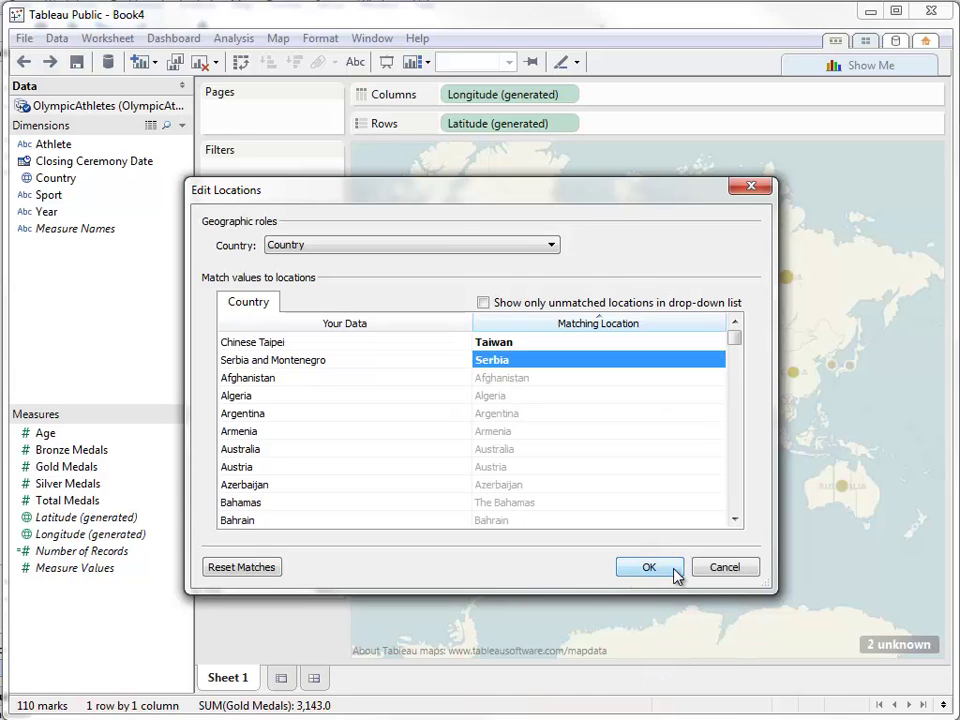
{"action": "left_click", "coordinate": [674, 577]}
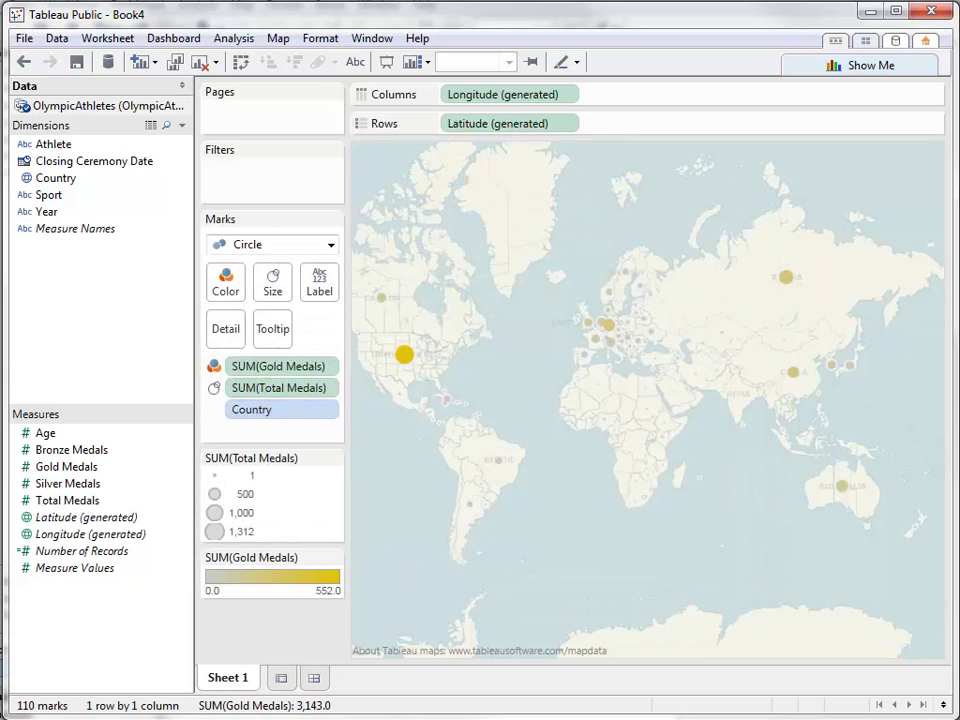
In Map Options, set the background style to Gray, then to Dark
{"action": "left_click", "coordinate": [274, 39]}
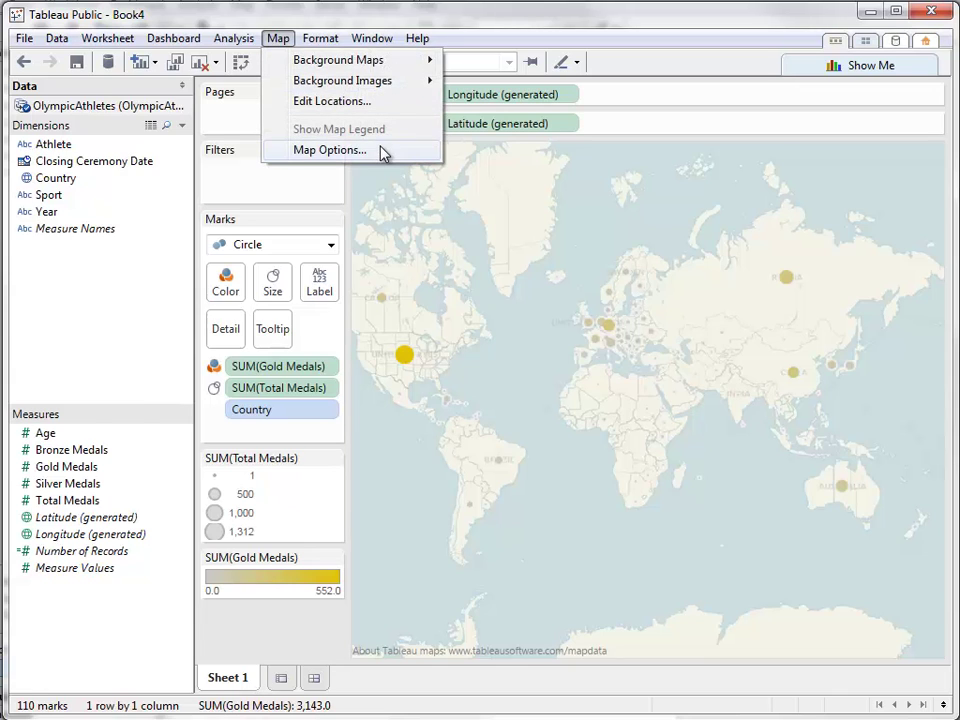
{"action": "left_click", "coordinate": [383, 152]}
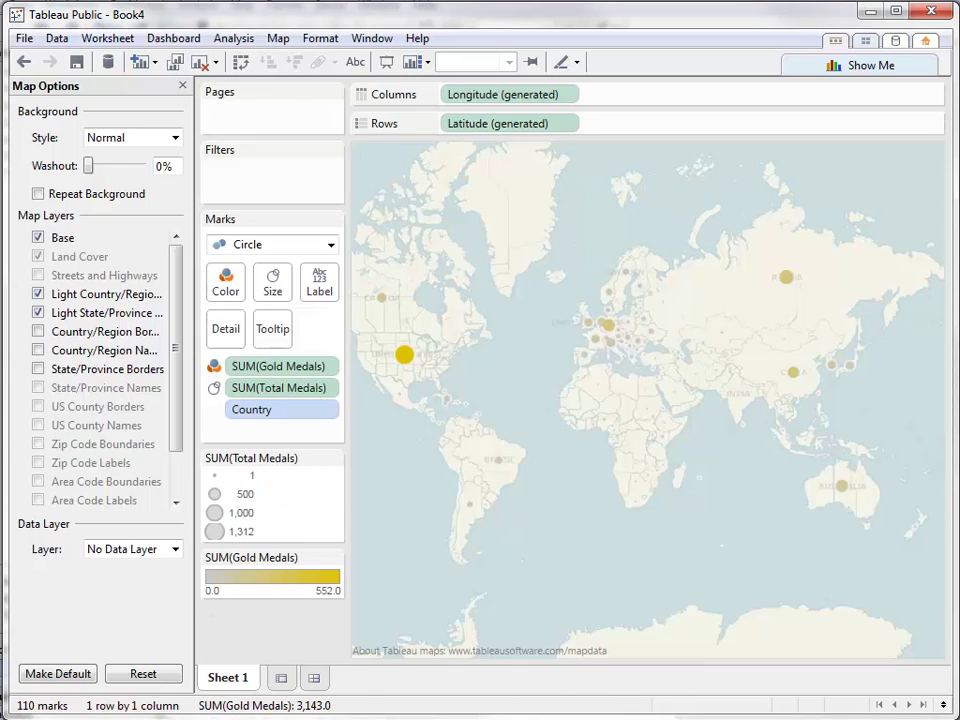
{"action": "left_click", "coordinate": [175, 146]}
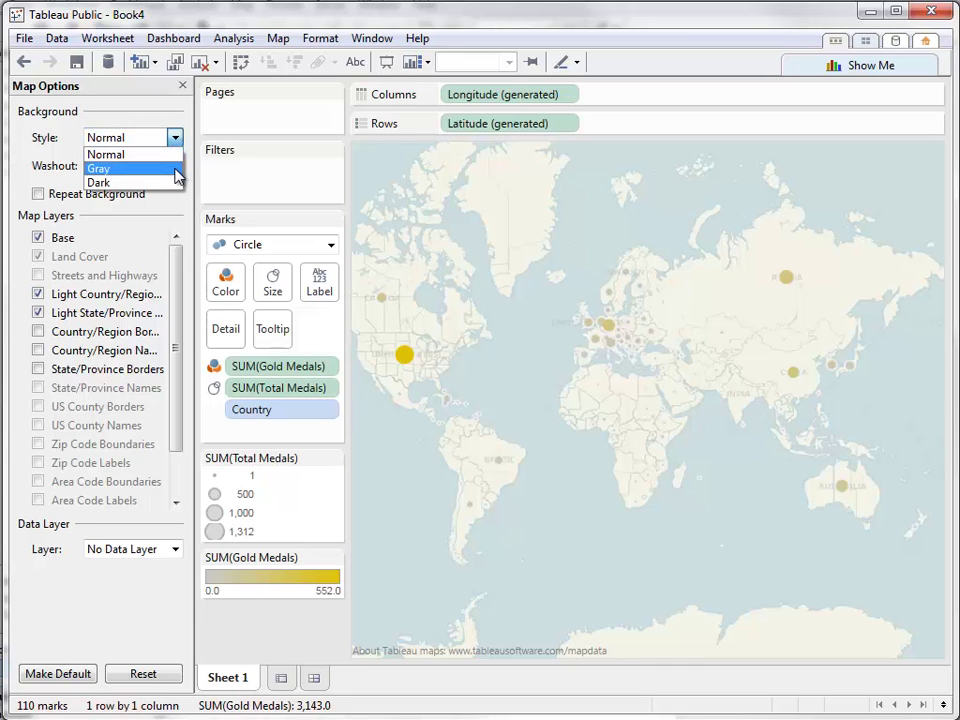
{"action": "left_click", "coordinate": [176, 177]}
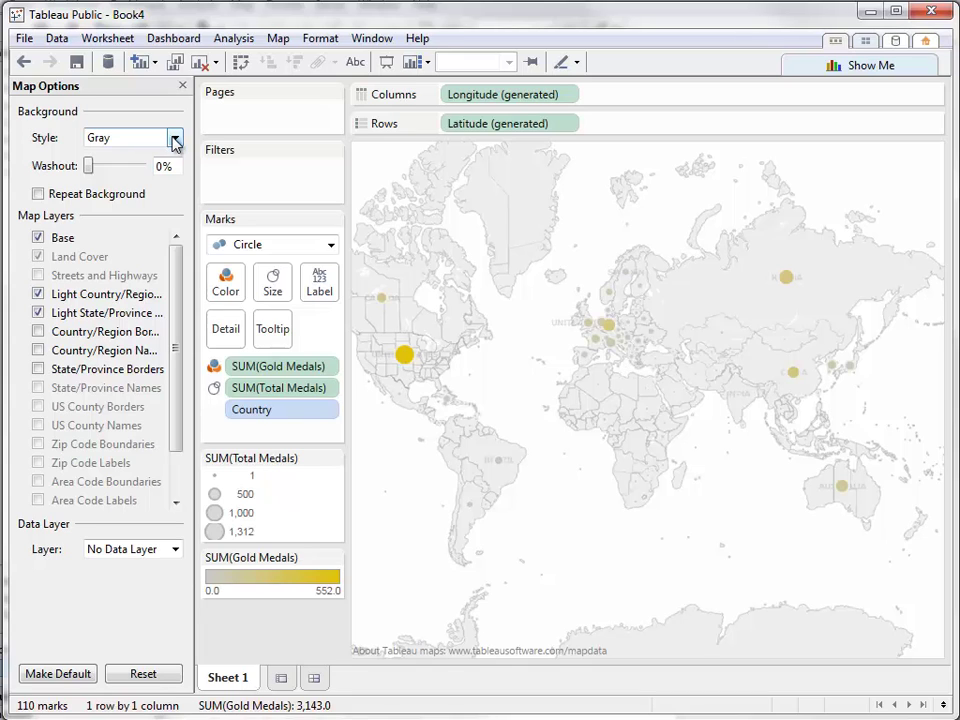
{"action": "left_click", "coordinate": [174, 141]}
{"action": "left_click", "coordinate": [157, 183]}
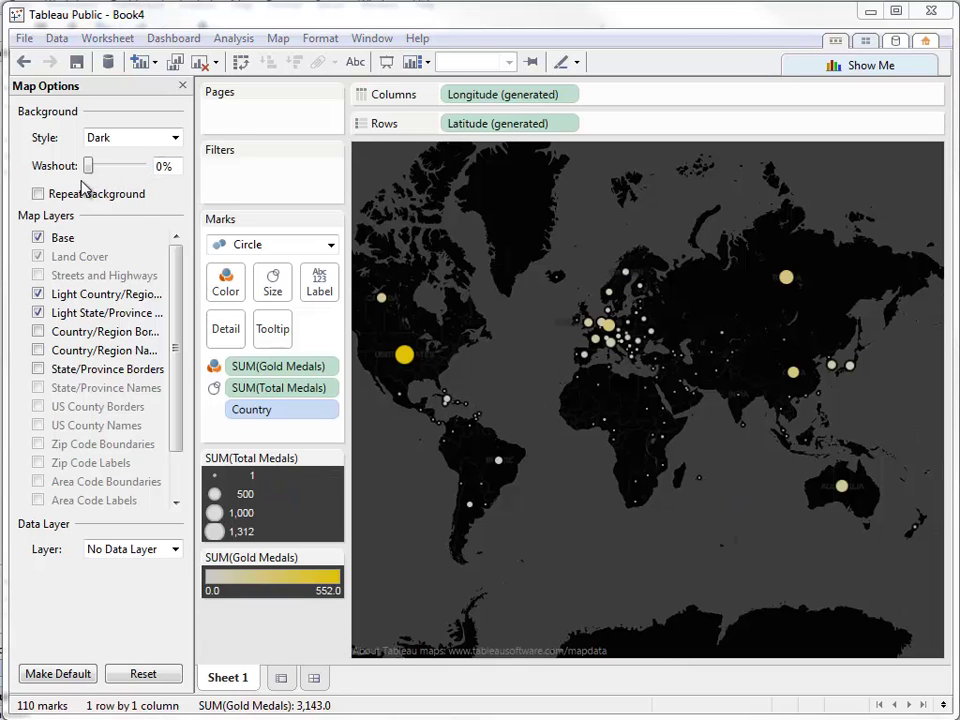
{"action": "left_click_drag", "start_coordinate": [86, 167], "coordinate": [124, 177]}
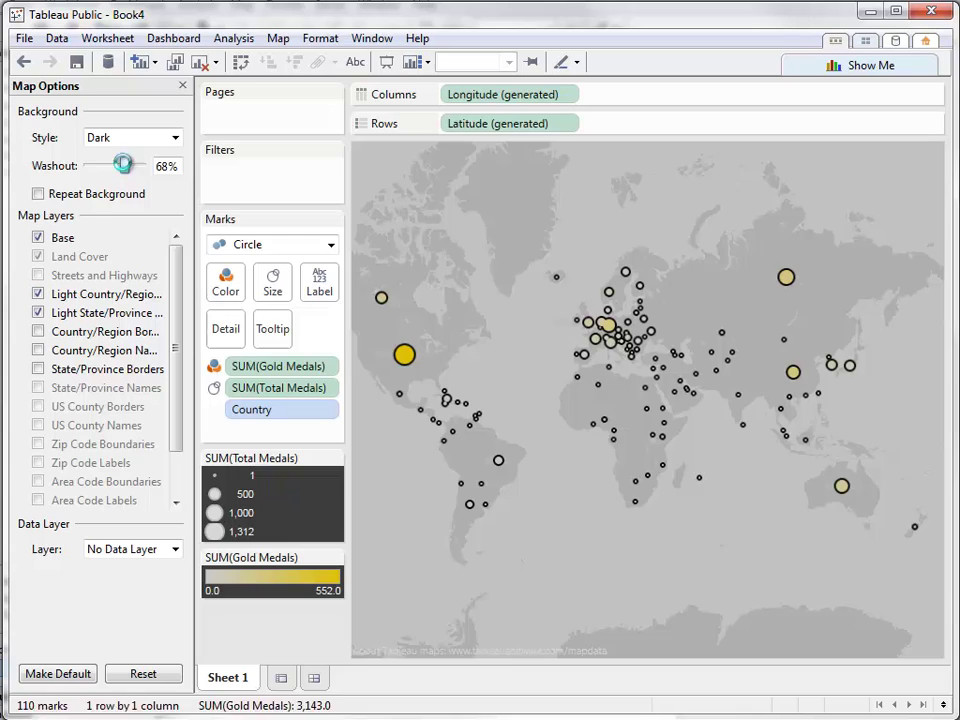
{"action": "left_click_drag", "start_coordinate": [124, 177], "coordinate": [74, 172]}
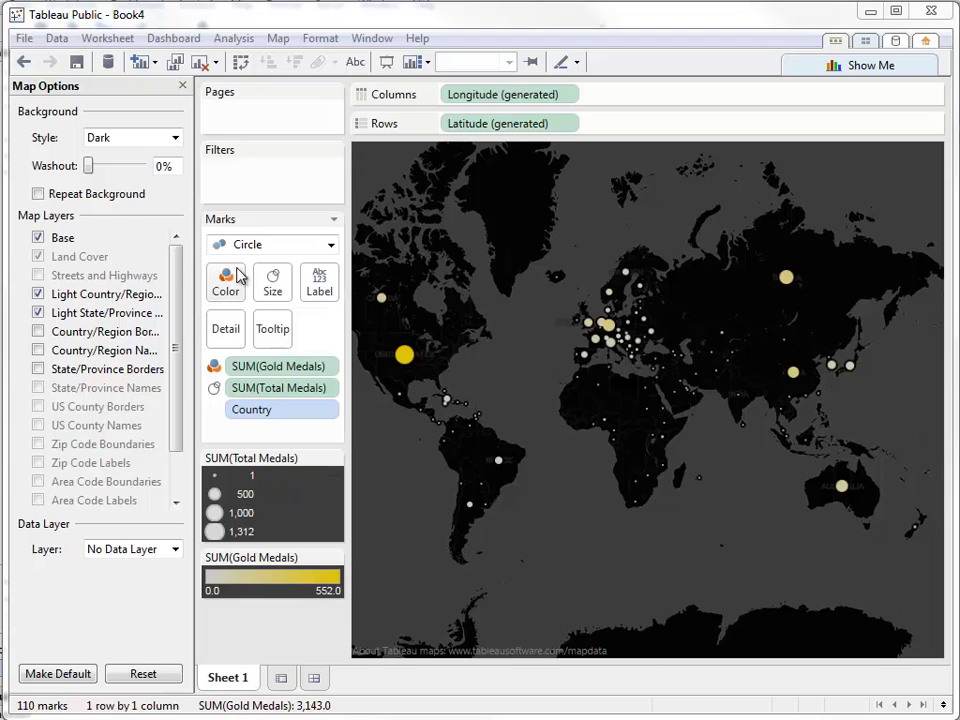
Zoom out, turn on Repeat Background in Map Options, and zoom back in
{"action": "mouse_move", "coordinate": [382, 220]}
{"action": "left_click", "coordinate": [366, 179]}
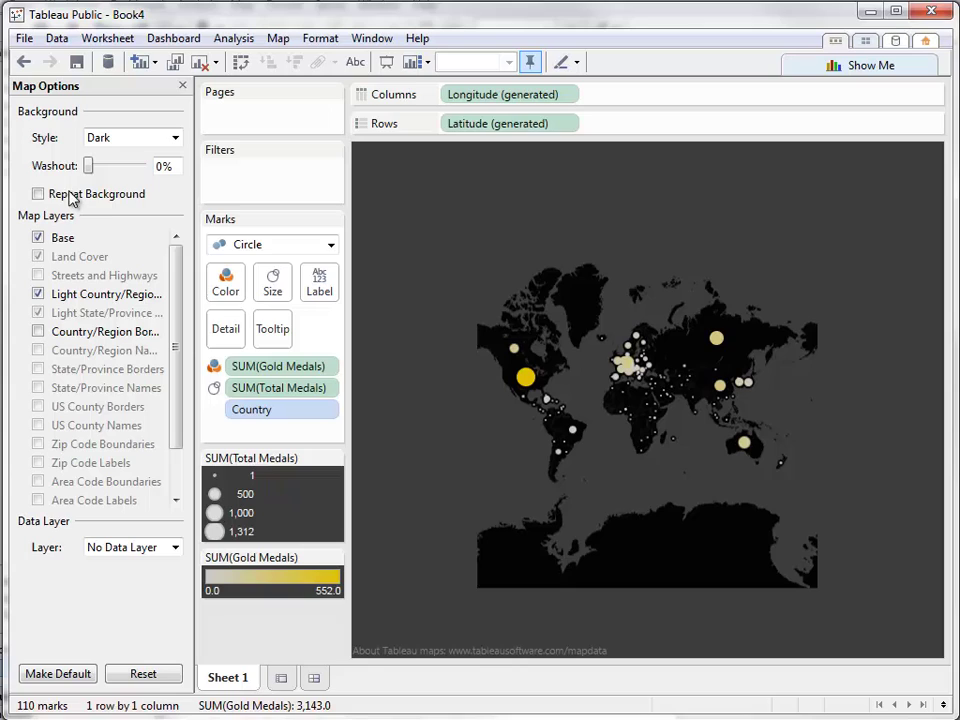
{"action": "left_click", "coordinate": [37, 194]}
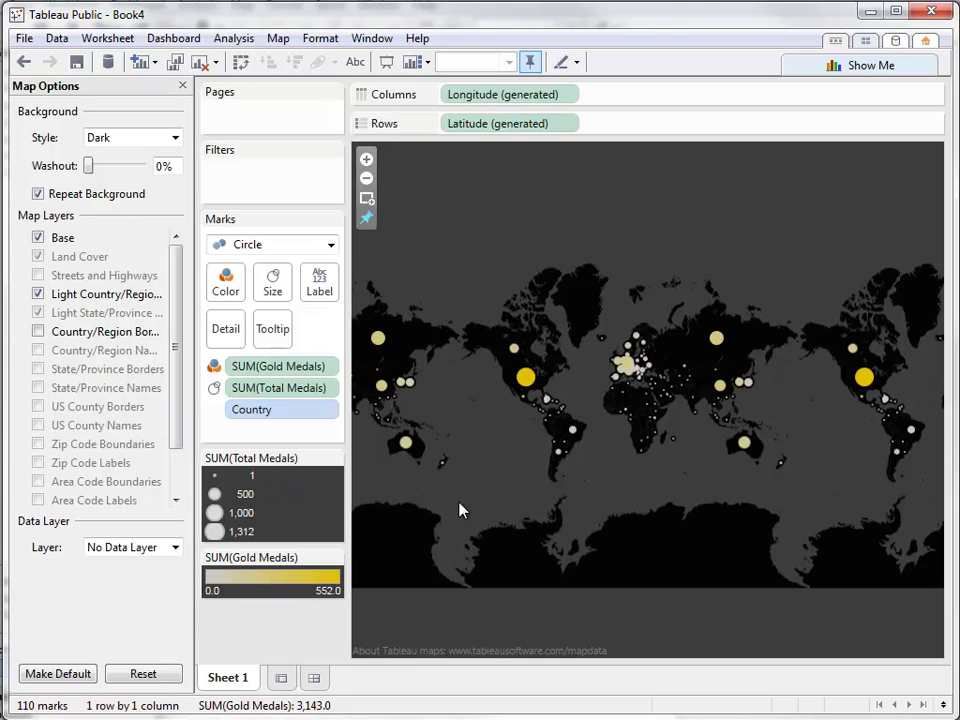
{"action": "left_click", "coordinate": [367, 159]}
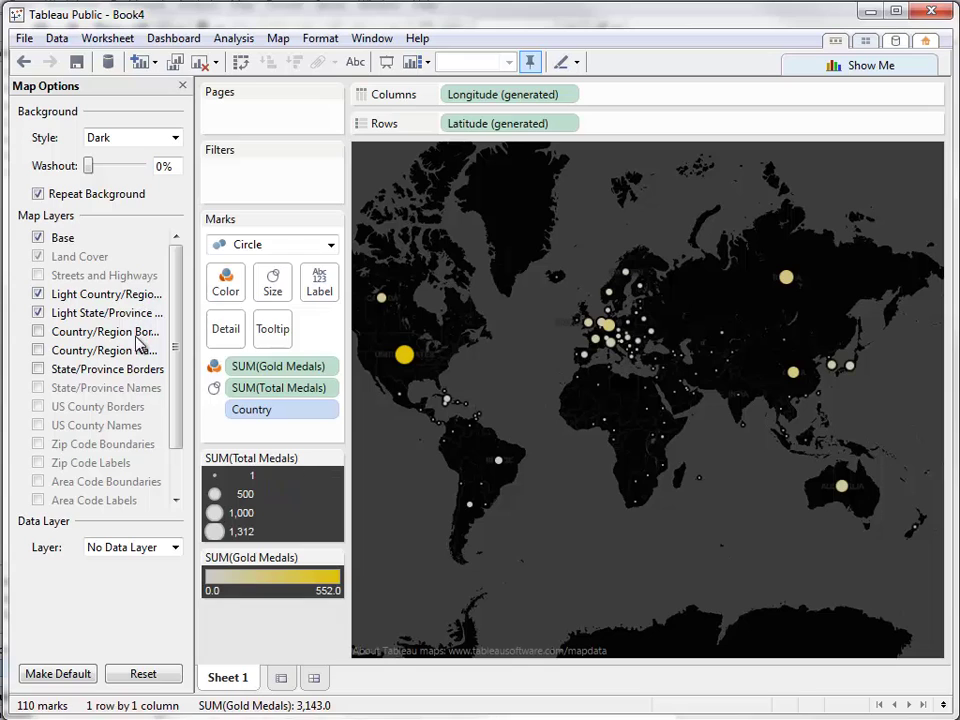
{"action": "left_click", "coordinate": [38, 238]}
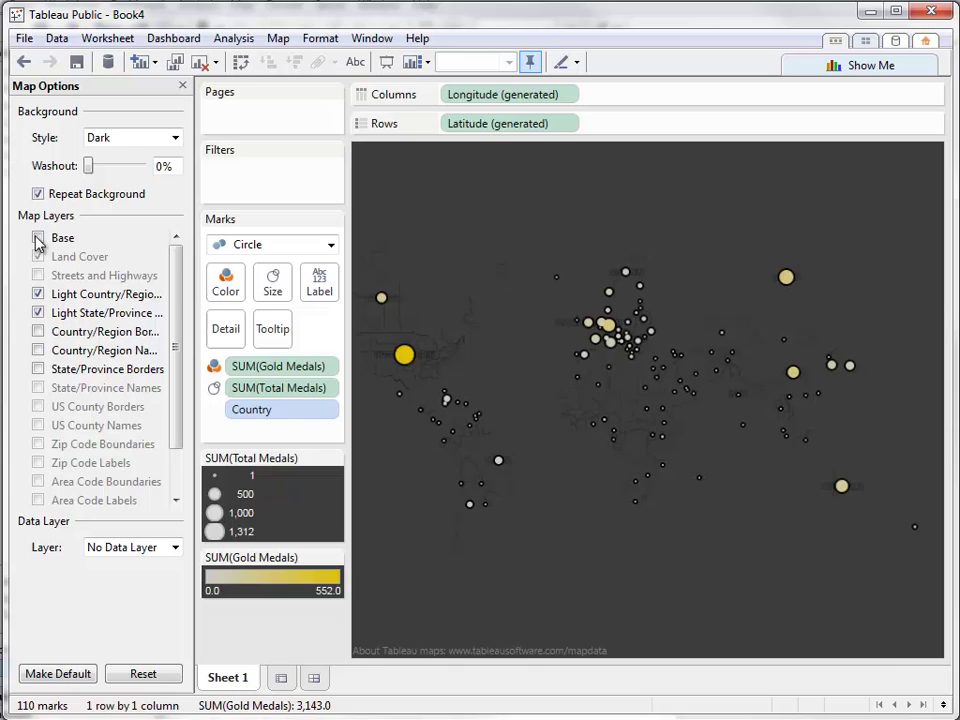
{"action": "left_click", "coordinate": [38, 238]}
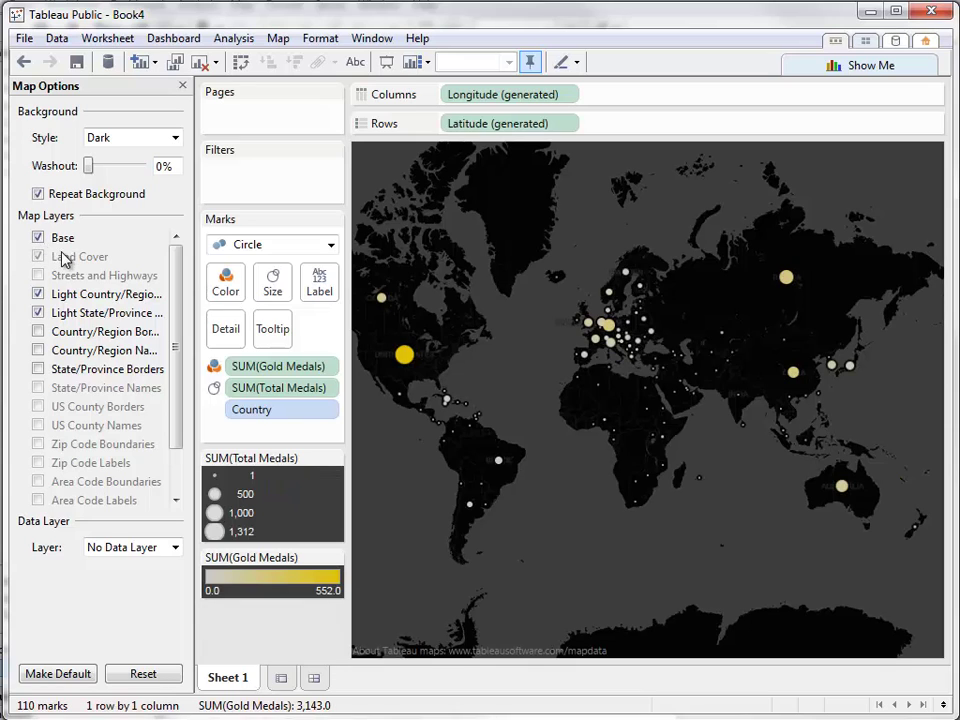